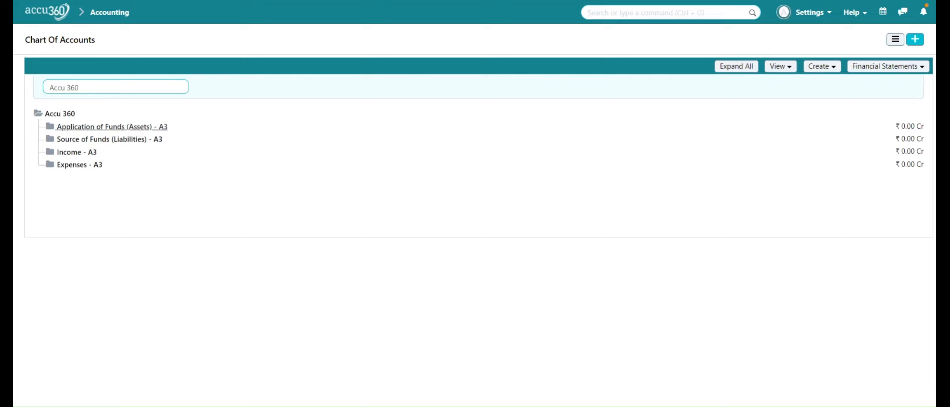
Add a child account named "Bills Receivable" under Accounts Receivable in Current Assets.
click(105, 128)
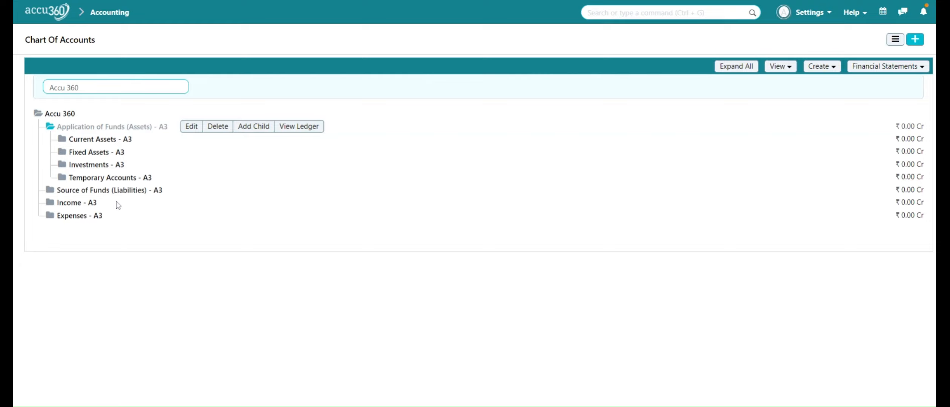
click(100, 139)
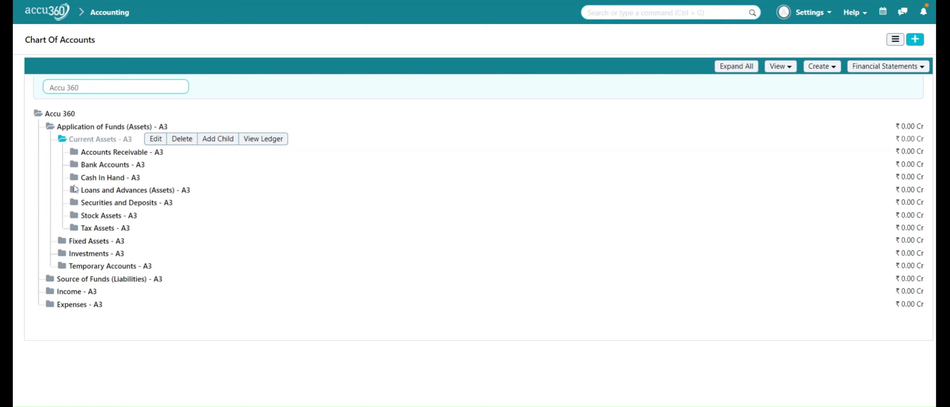
click(104, 153)
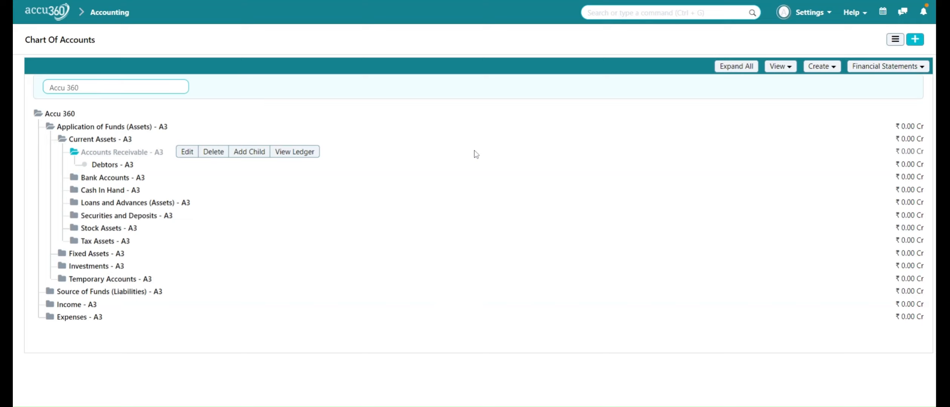
click(727, 75)
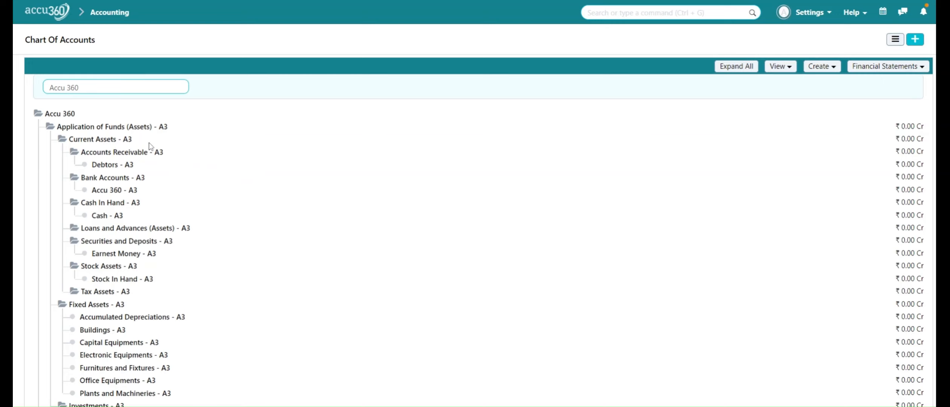
click(137, 158)
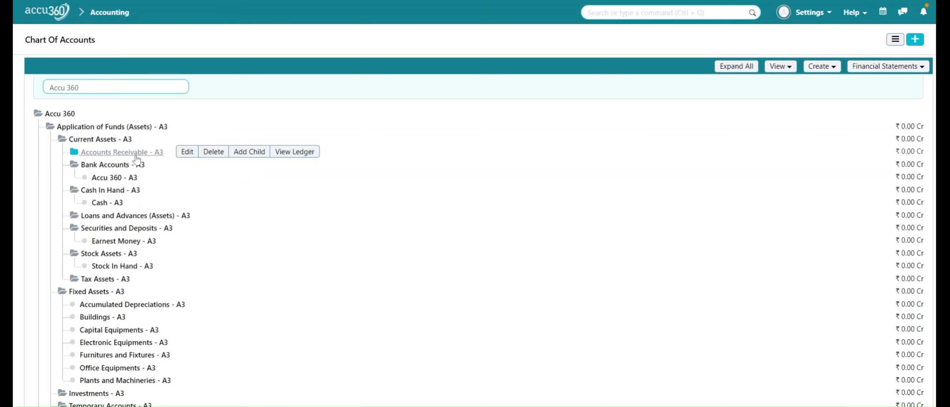
click(251, 154)
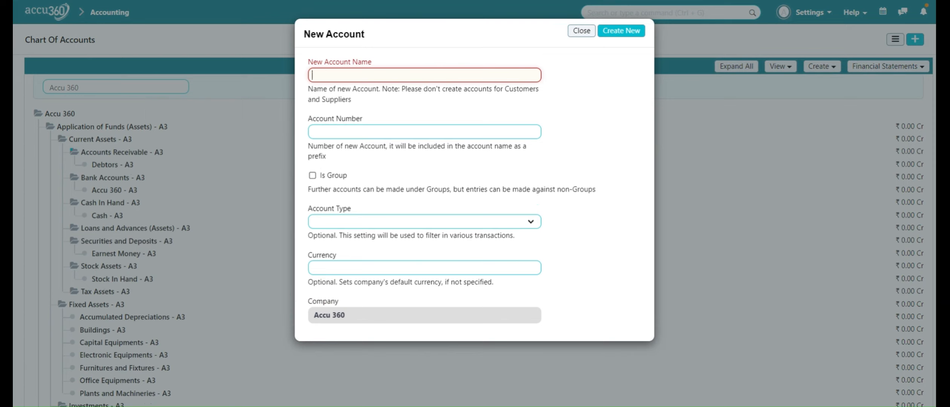
text(Bills)
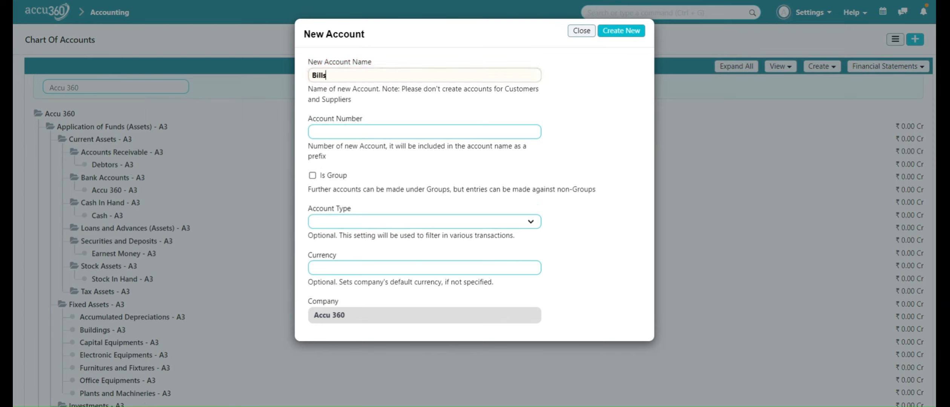
text( Receivable)
click(629, 33)
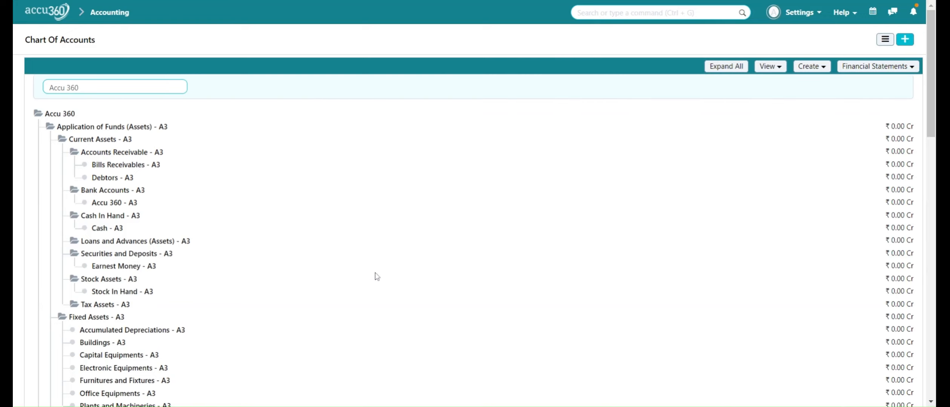
Delete the Bills Receivables account, then reload the page and expand the whole chart of accounts.
click(135, 166)
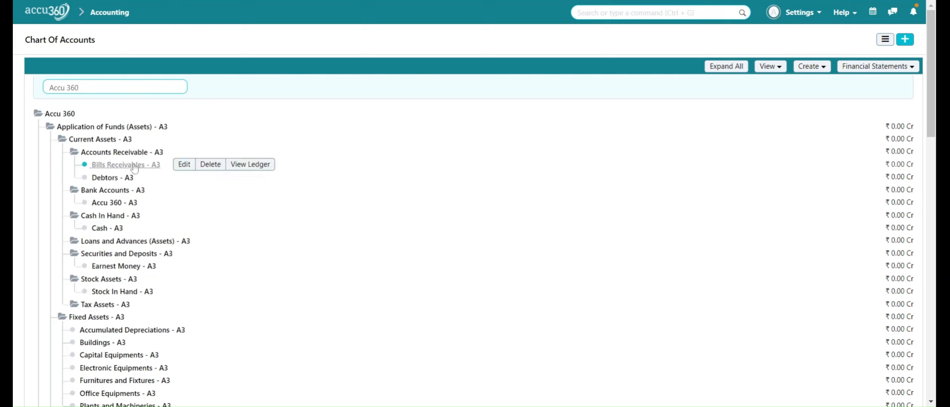
click(213, 167)
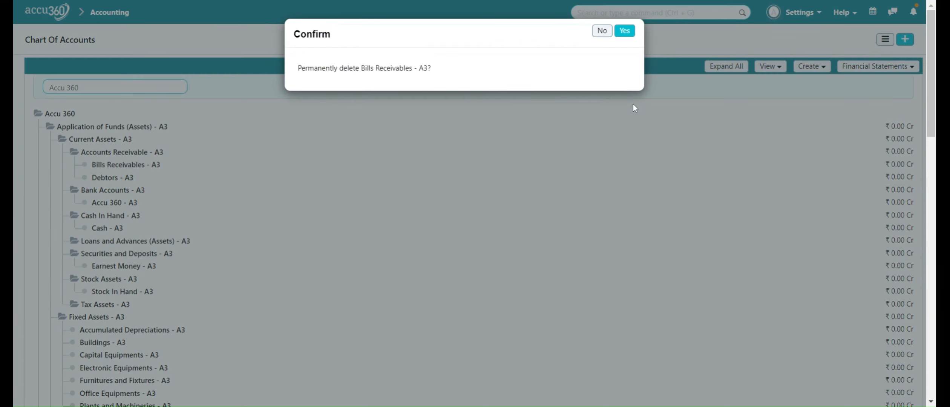
click(624, 31)
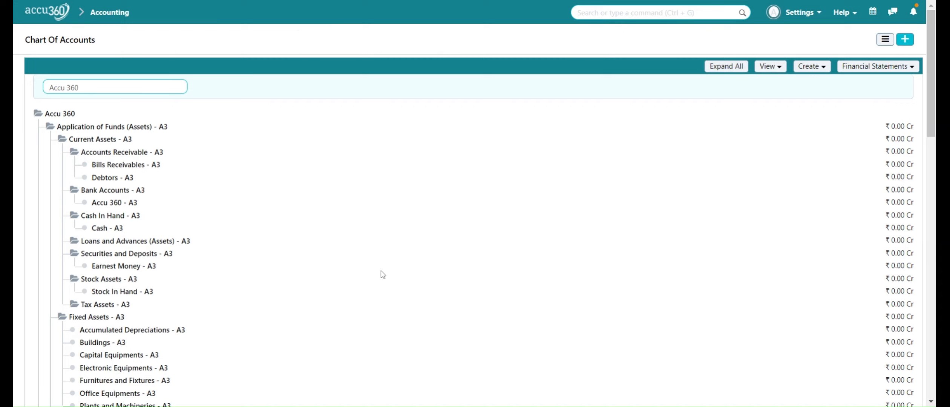
click(814, 18)
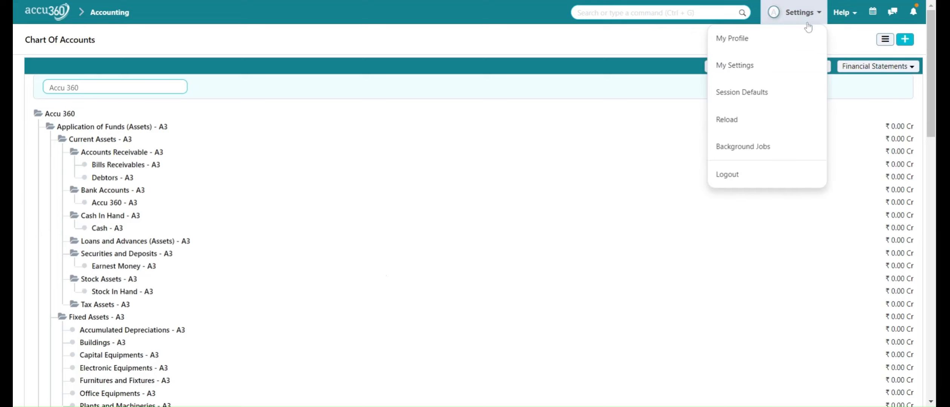
click(768, 125)
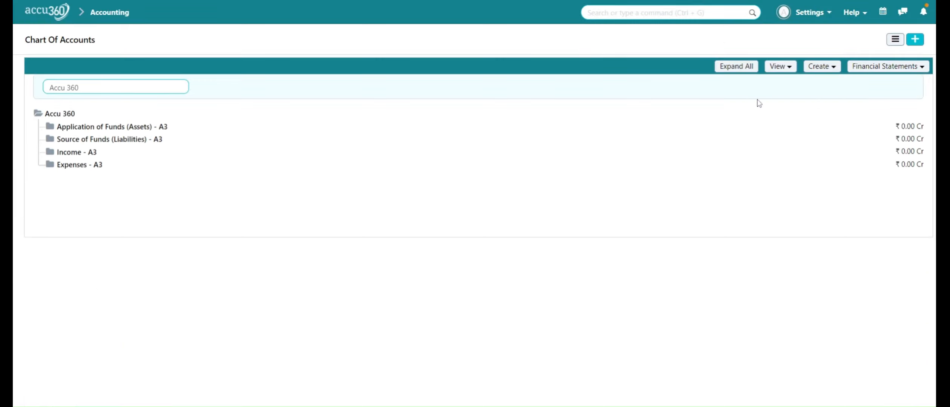
click(736, 66)
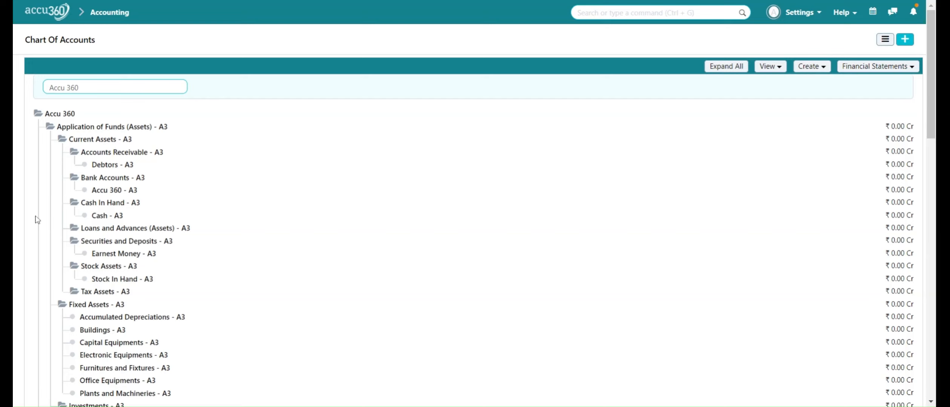
Add a group account named "Cash Imprest" under Cash In Hand.
click(106, 204)
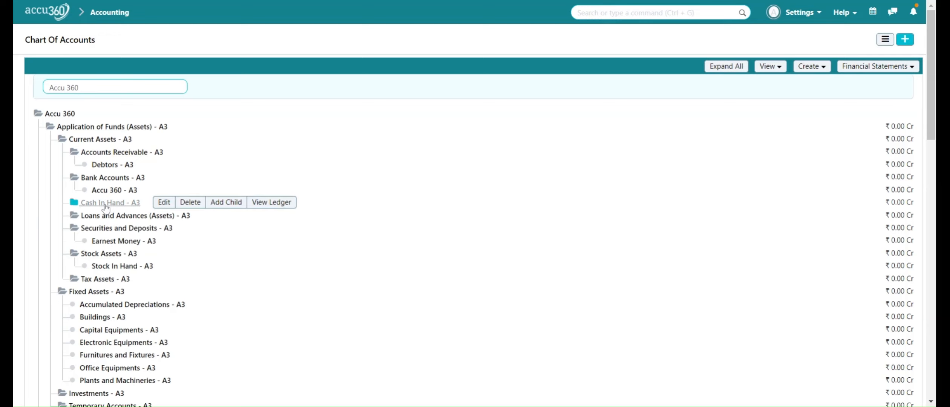
click(224, 205)
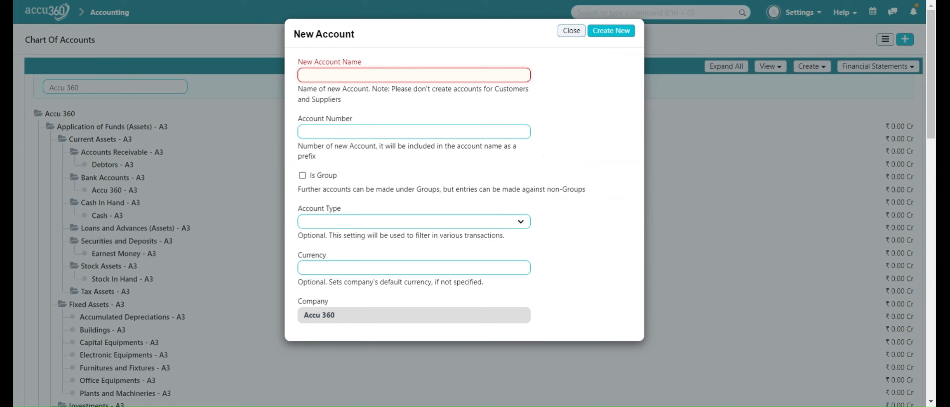
text(cash I)
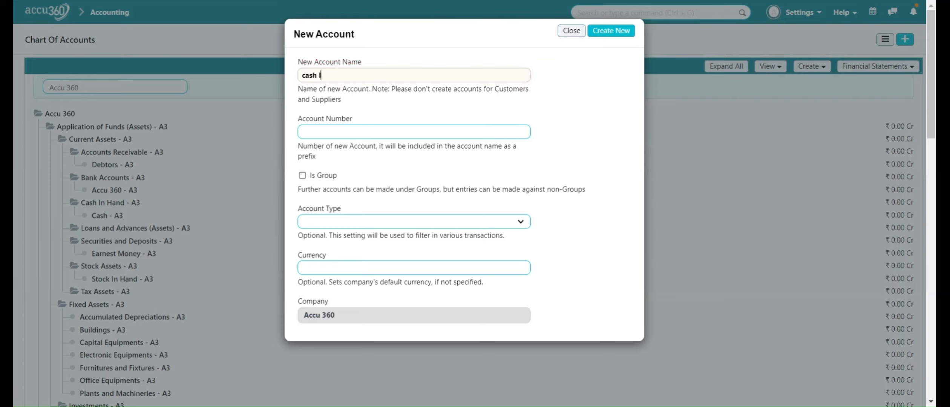
text(mprest)
key(Left)
key(Left)
key(Left)
key(Left)
key(Left)
key(Left)
key(Left)
key(Left)
key(Left)
key(Left)
key(BackSpace)
text(C)
click(302, 176)
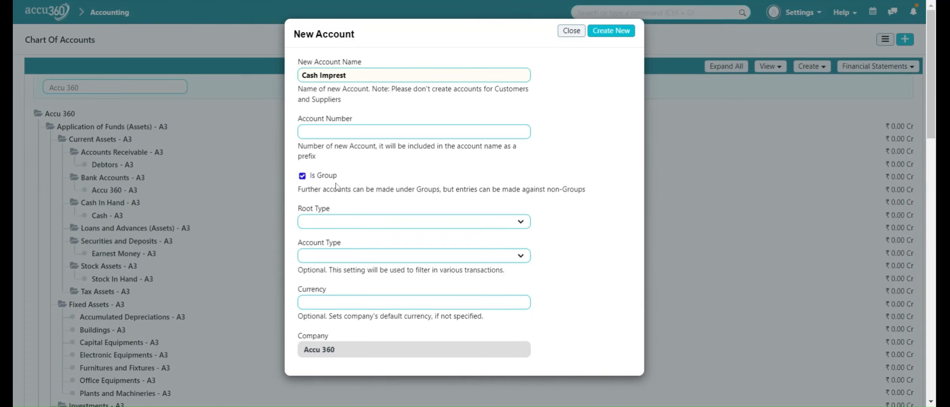
click(620, 33)
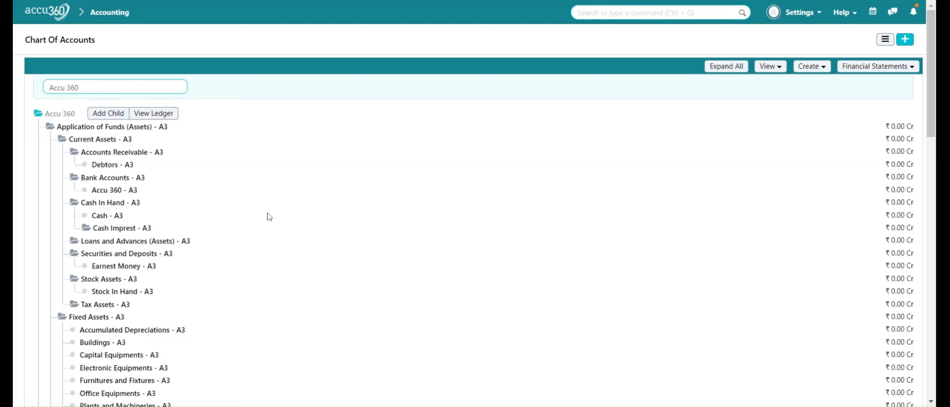
Add a child account named "imprest A" under Cash Imprest.
click(123, 229)
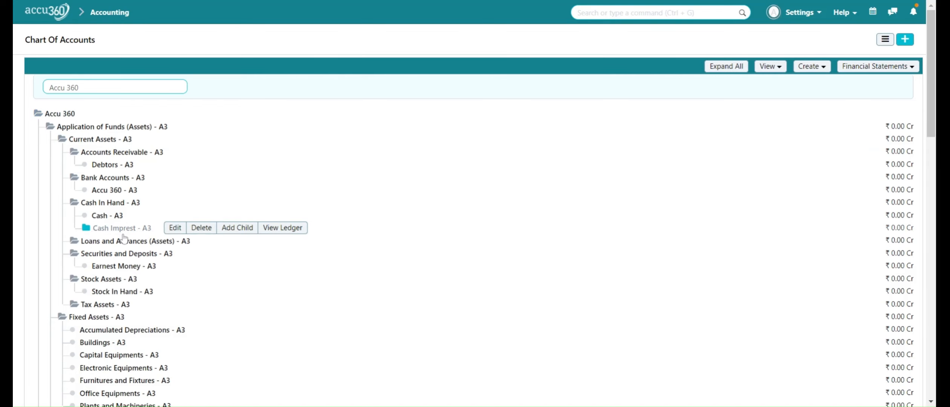
click(233, 233)
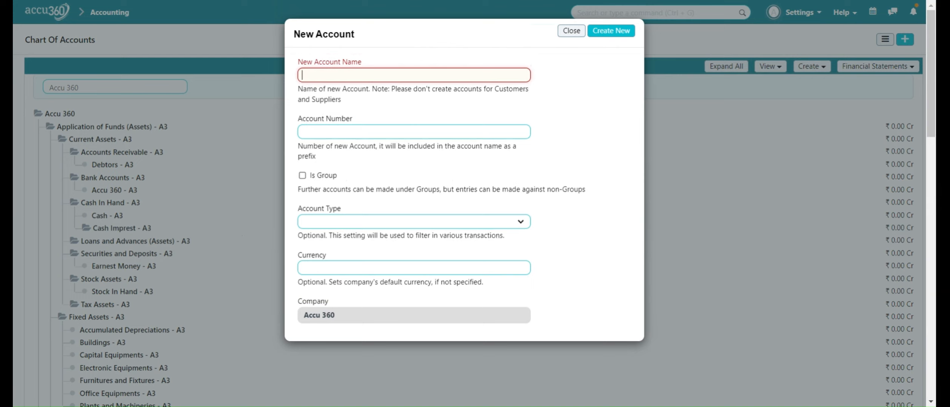
text(impre)
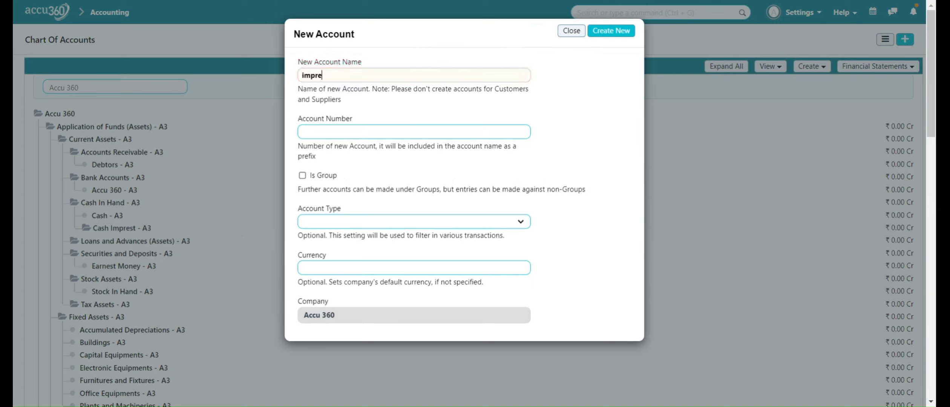
text(st A)
click(612, 31)
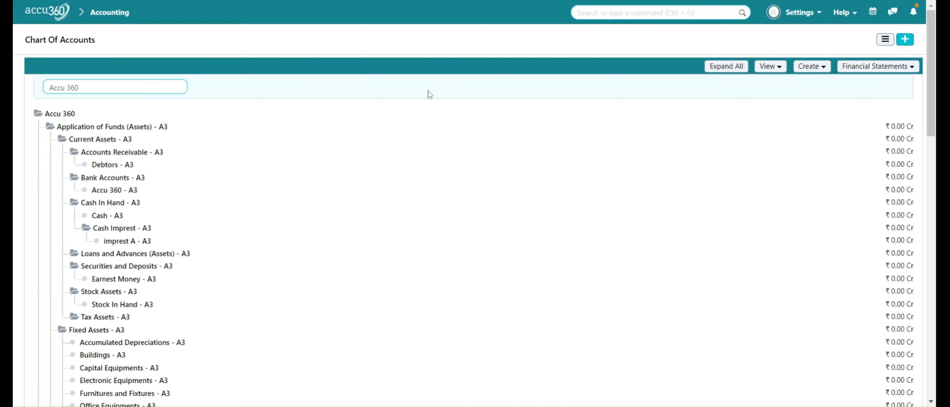
Add a child account named "imprest B" under Cash Imprest.
click(125, 228)
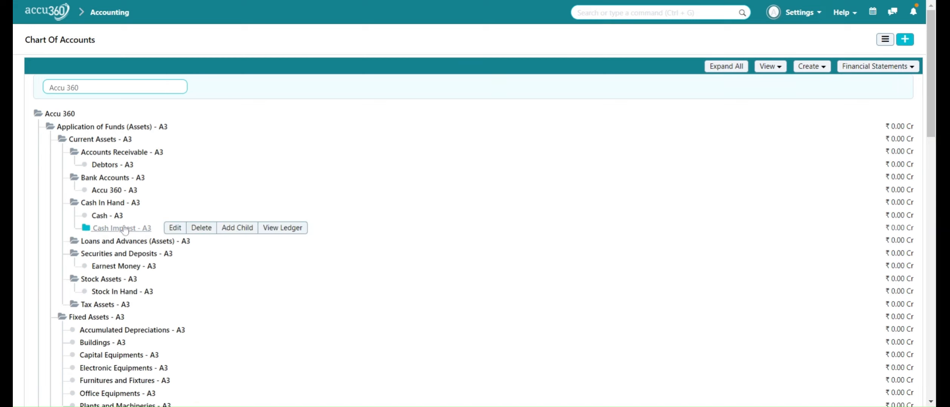
click(239, 233)
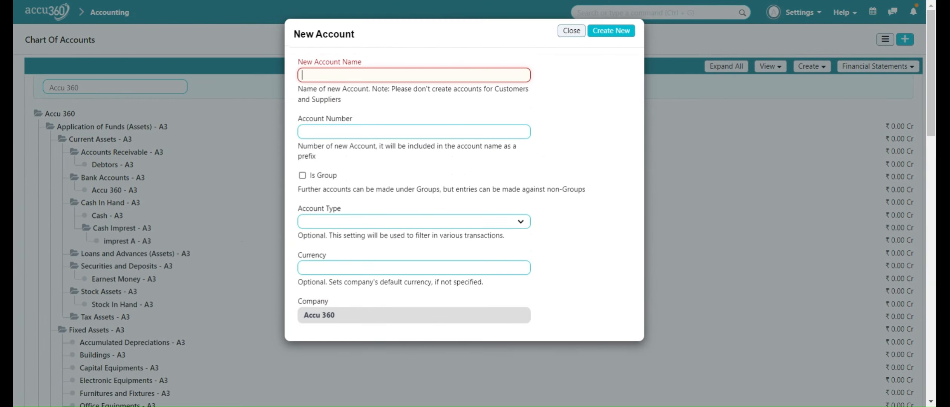
text(imprest B)
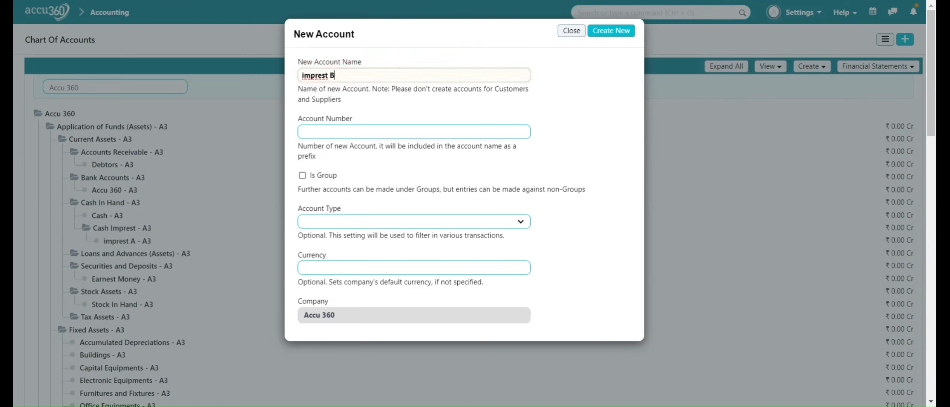
click(600, 33)
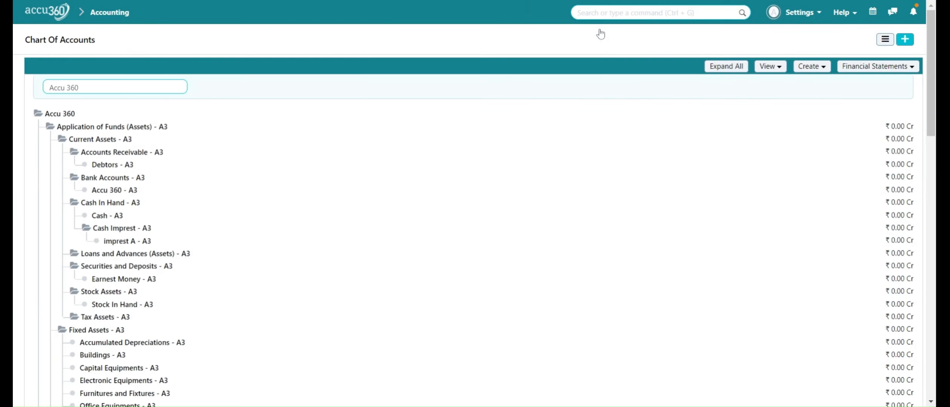
Add a child account named "imprdt C" under Cash Imprest.
click(129, 228)
click(237, 228)
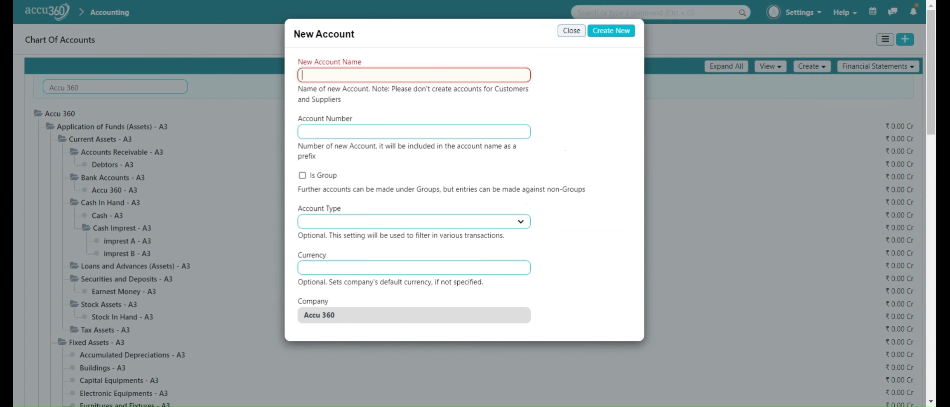
text(impr)
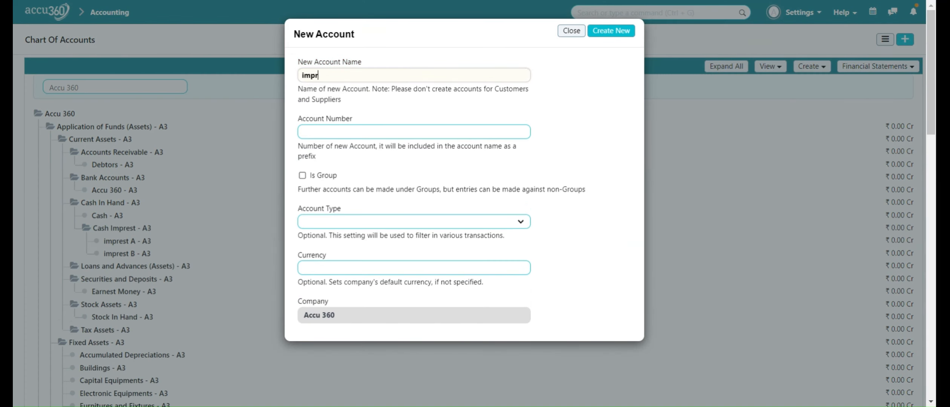
text(dt C)
click(615, 33)
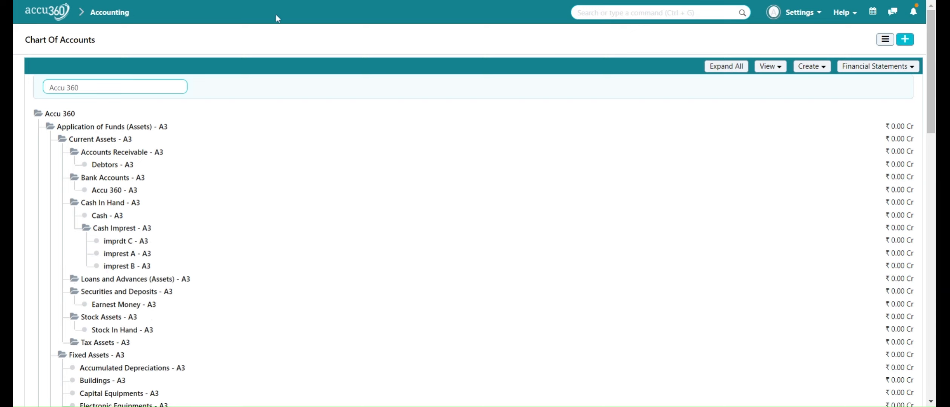
Add a child account named "imprest D" under Cash Imprest.
click(122, 229)
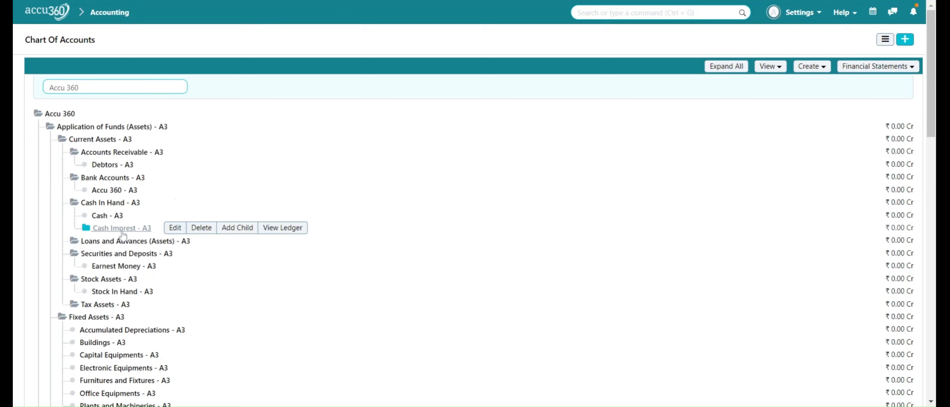
click(237, 228)
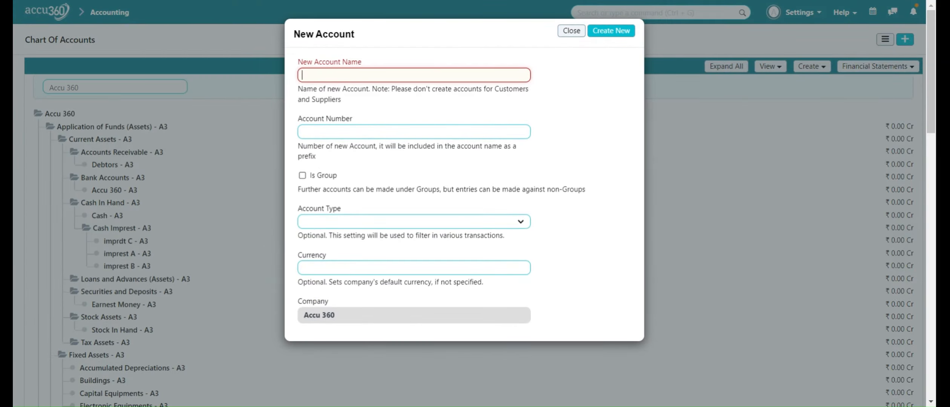
text(imprest)
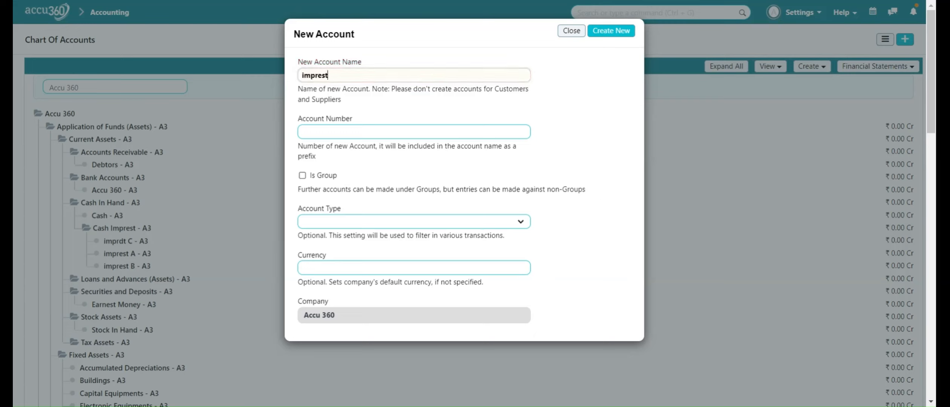
text( D)
click(616, 32)
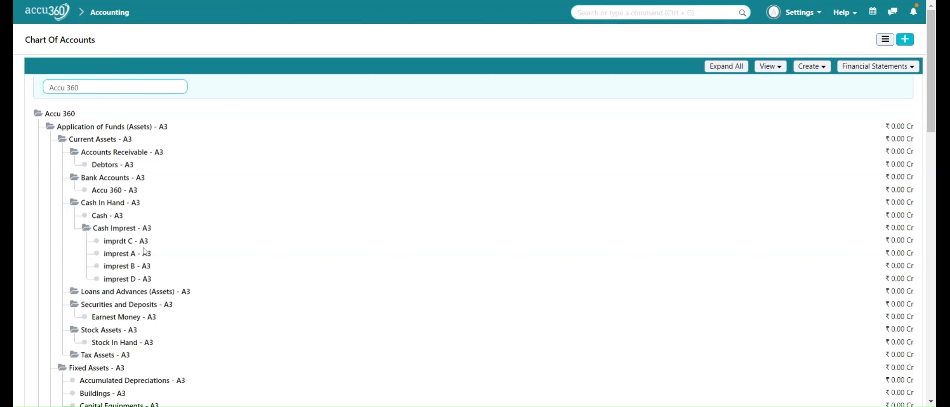
Rename the account "imprdt C" under Cash Imprest to "imprest C".
click(134, 242)
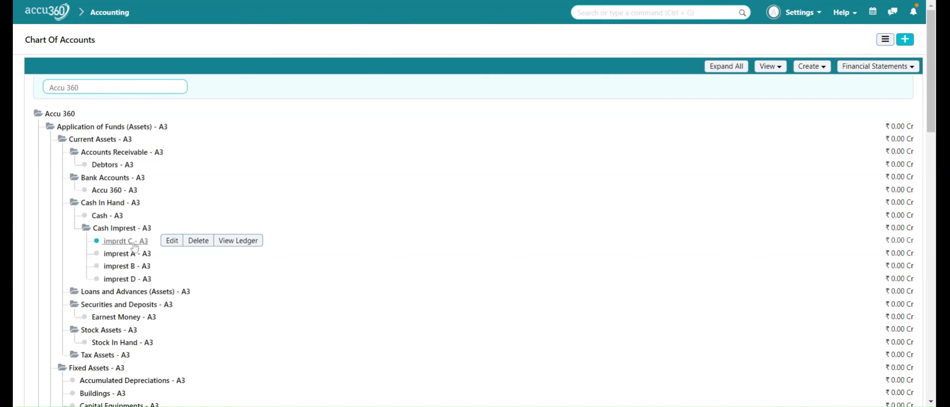
click(170, 243)
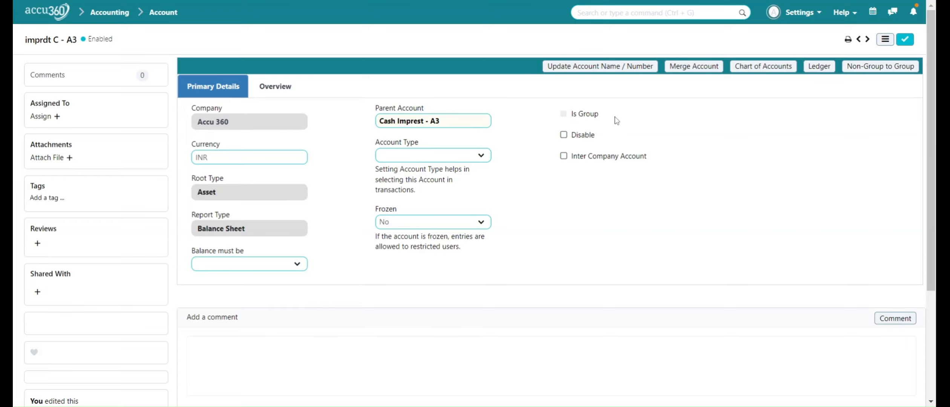
click(605, 67)
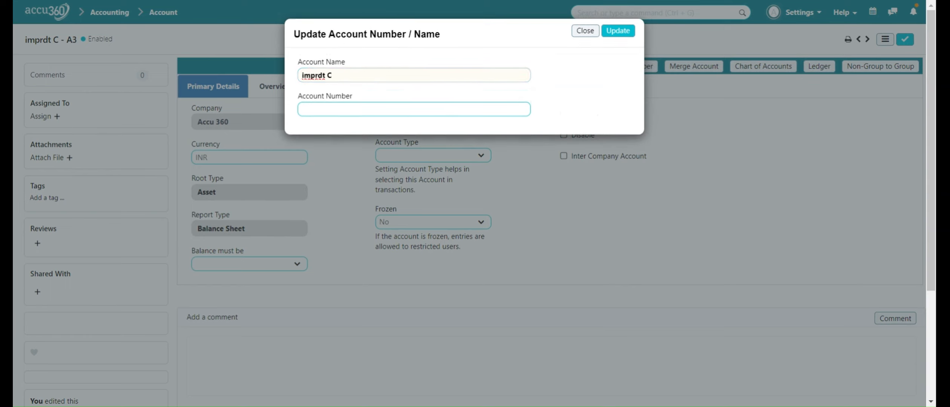
key(BackSpace)
key(BackSpace)
key(BackSpace)
text(est)
click(613, 37)
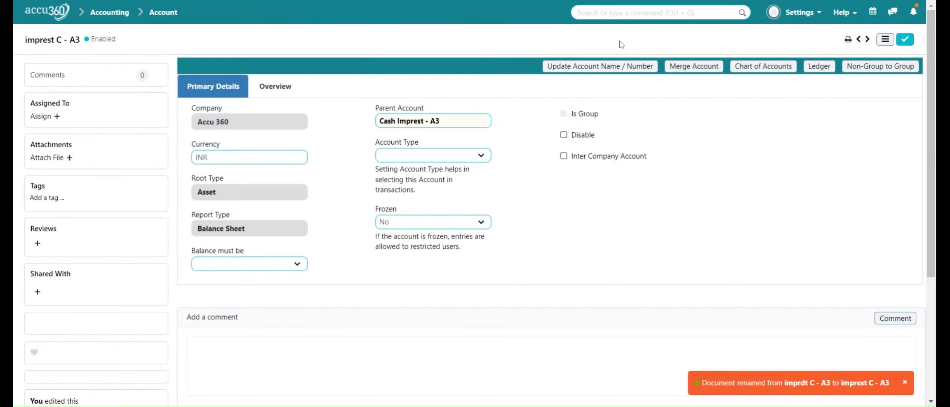
Convert the imprest C account from a non-group into a group account and save it.
click(906, 40)
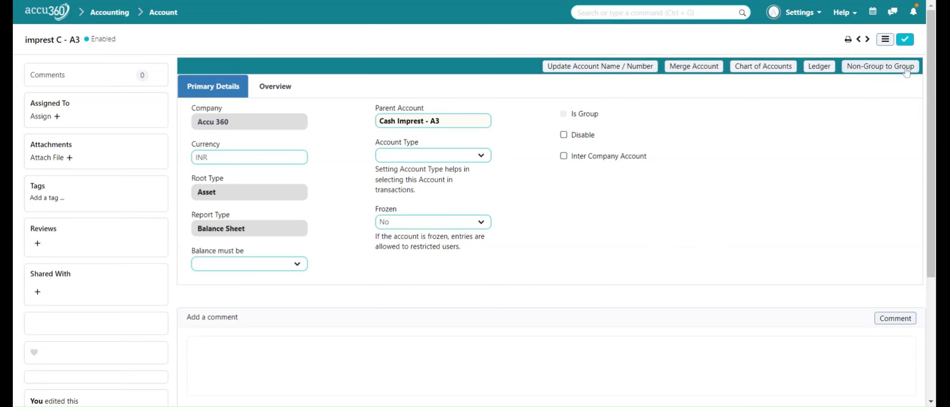
click(878, 72)
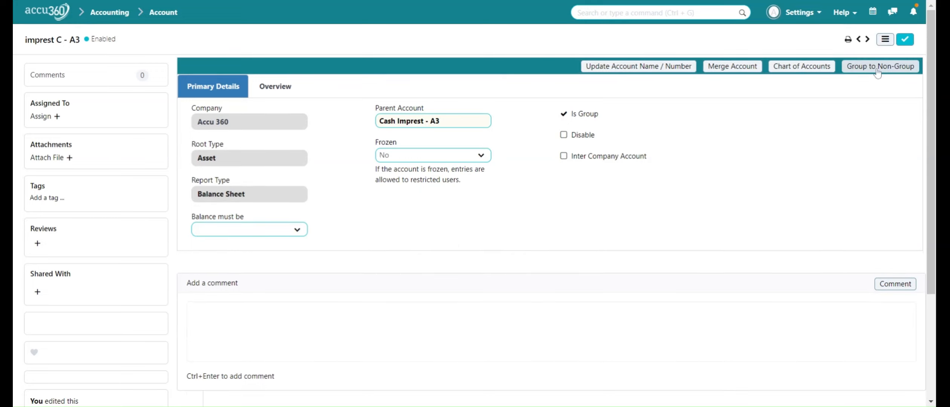
click(904, 45)
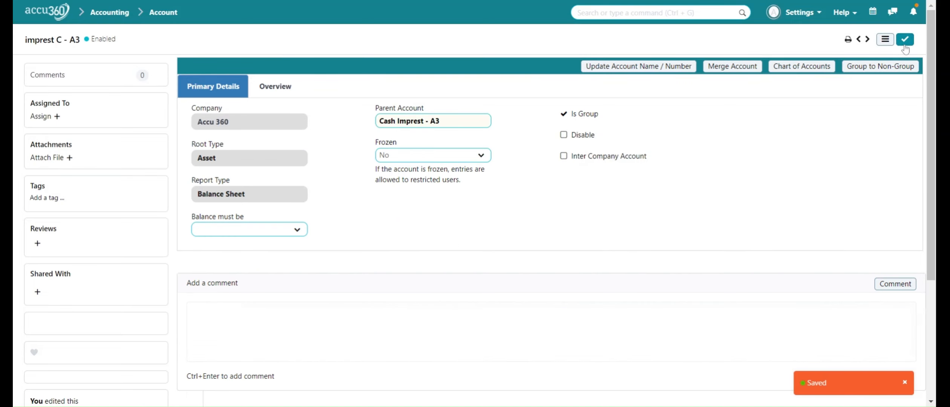
Return to the chart of accounts to review the Cash Imprest accounts, then go back to the home page.
click(803, 70)
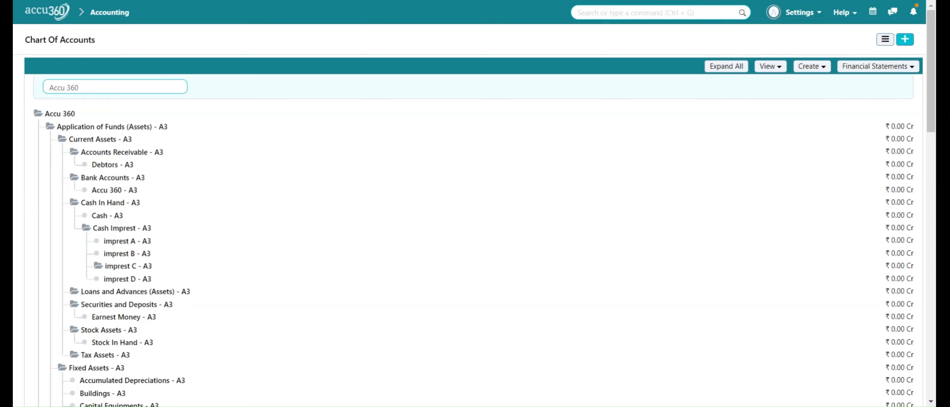
click(40, 11)
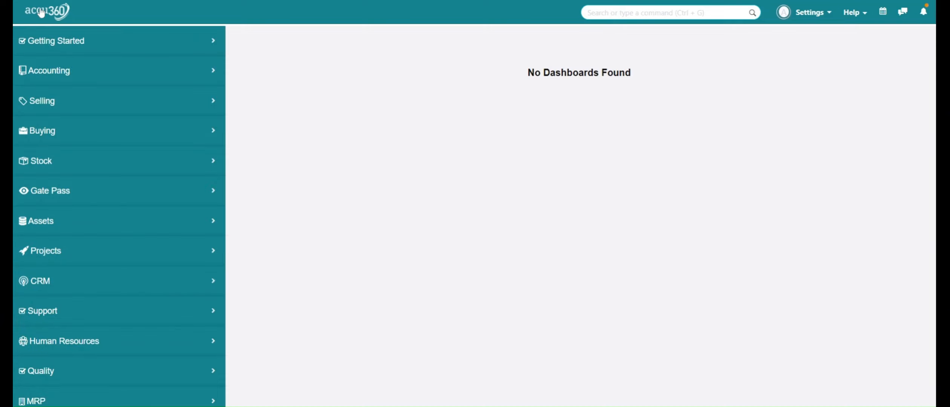